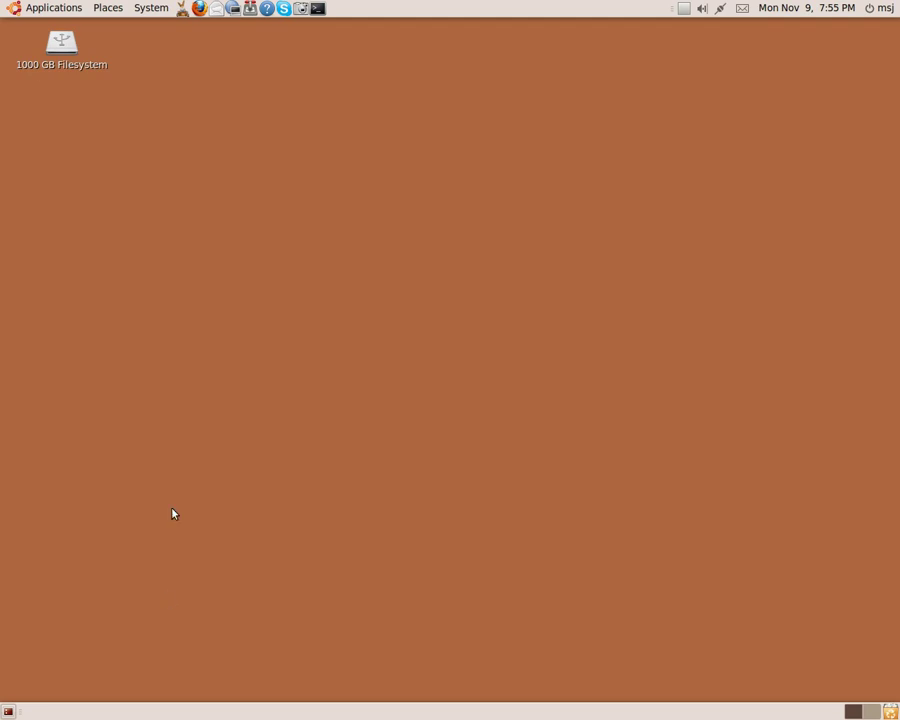
- Open Software Sources from System > Administration and show its Other Software repository list
{"action": "left_click", "coordinate": [151, 11]}
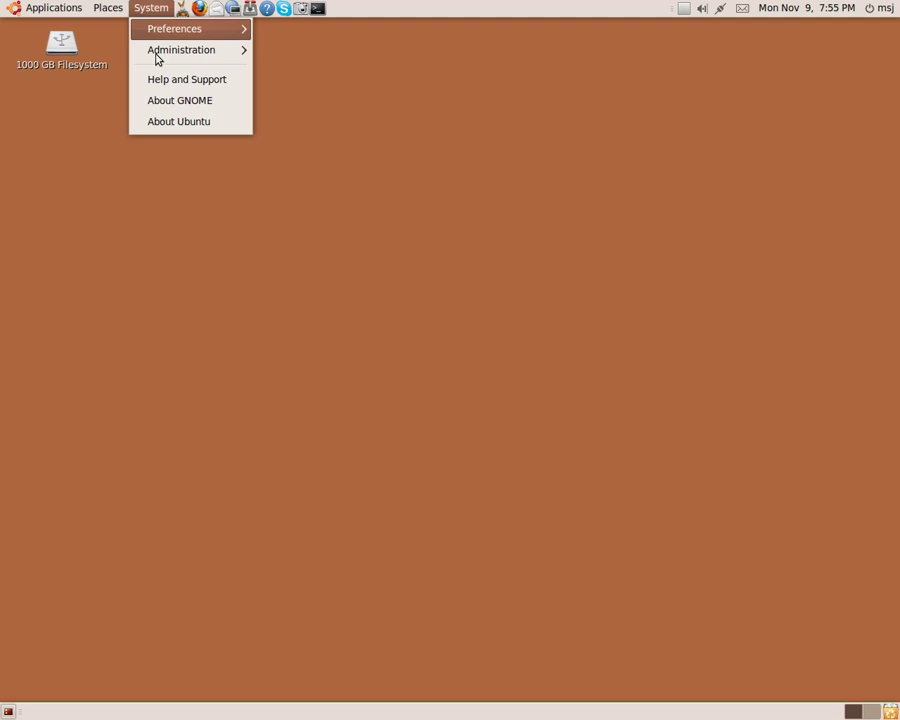
{"action": "mouse_move", "coordinate": [189, 58]}
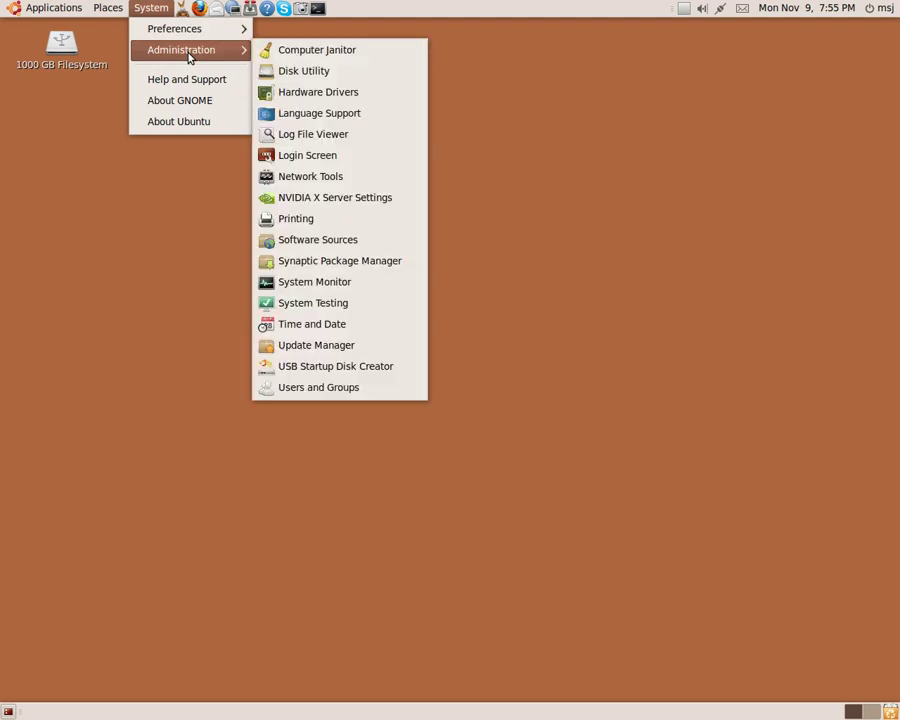
{"action": "left_click", "coordinate": [305, 241]}
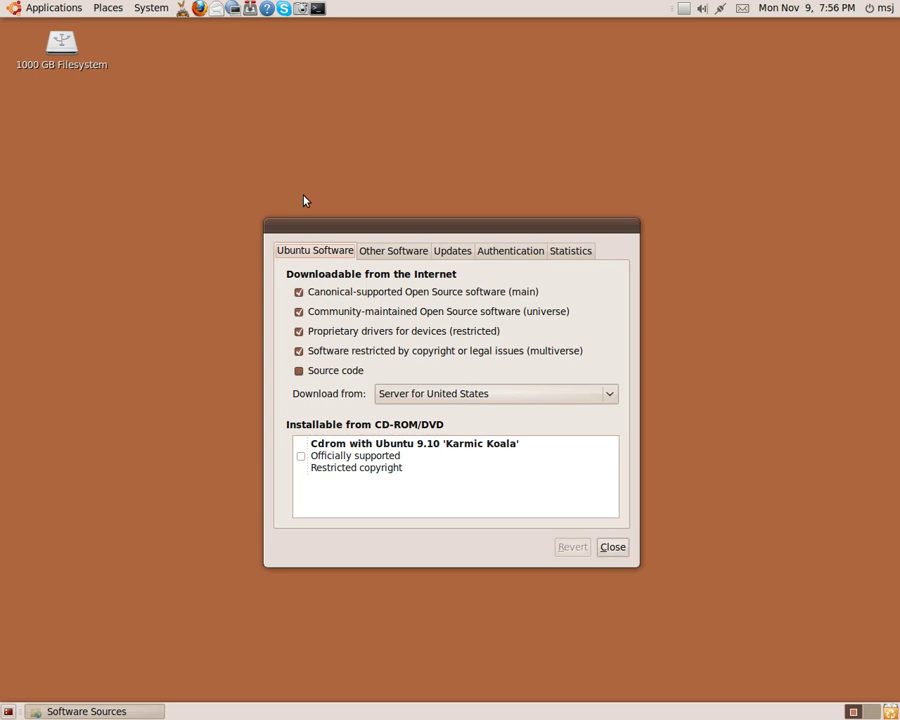
{"action": "left_click", "coordinate": [373, 255]}
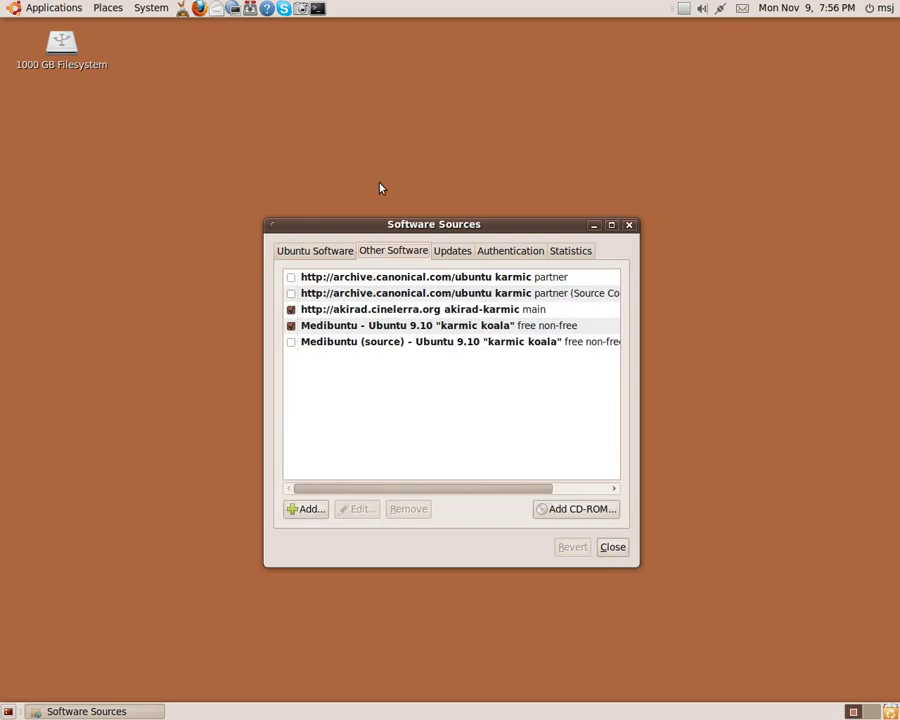
- Add 'ppa:sunab/ppa' as a new APT software source
{"action": "left_click", "coordinate": [309, 512]}
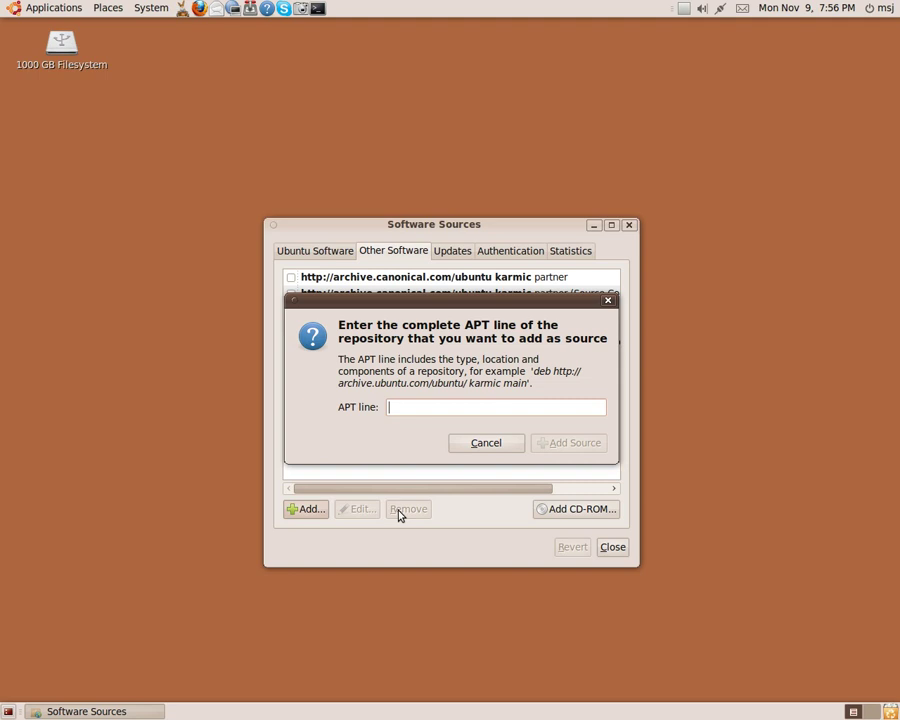
{"action": "type", "text": "ppa:"}
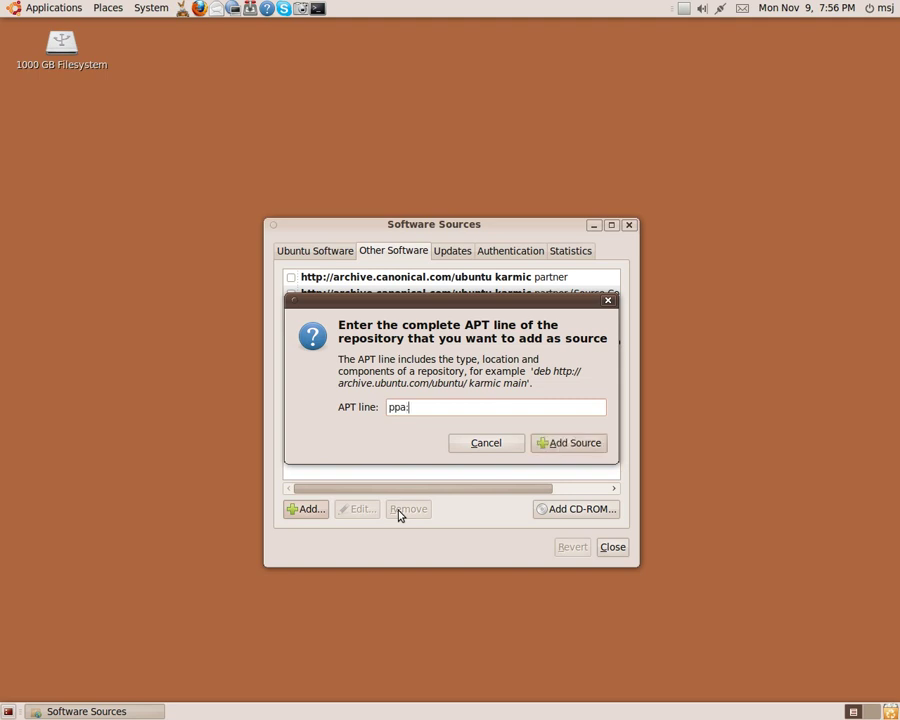
{"action": "type", "text": "sunab/ppa"}
{"action": "left_click", "coordinate": [600, 455]}
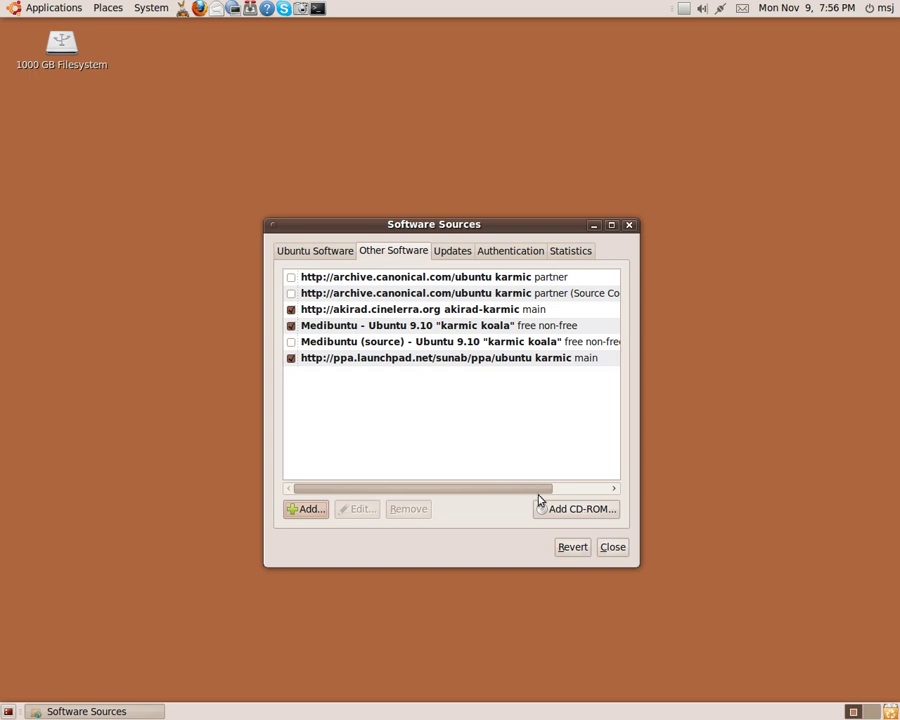
- Close Software Sources and reload package information to pick up the sunab PPA
{"action": "key", "text": "Escape"}
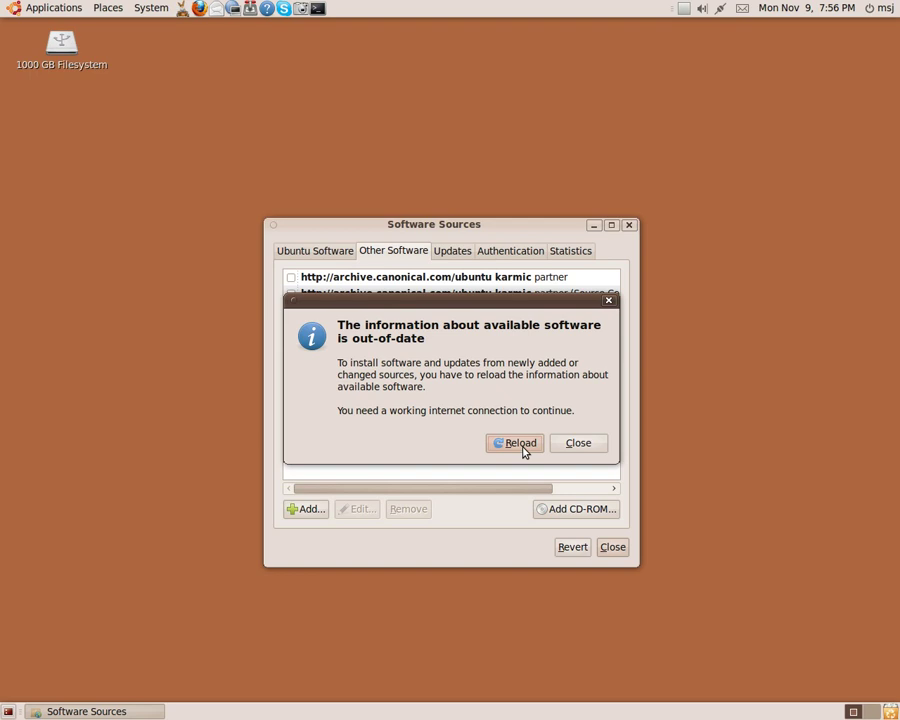
{"action": "left_click", "coordinate": [522, 446]}
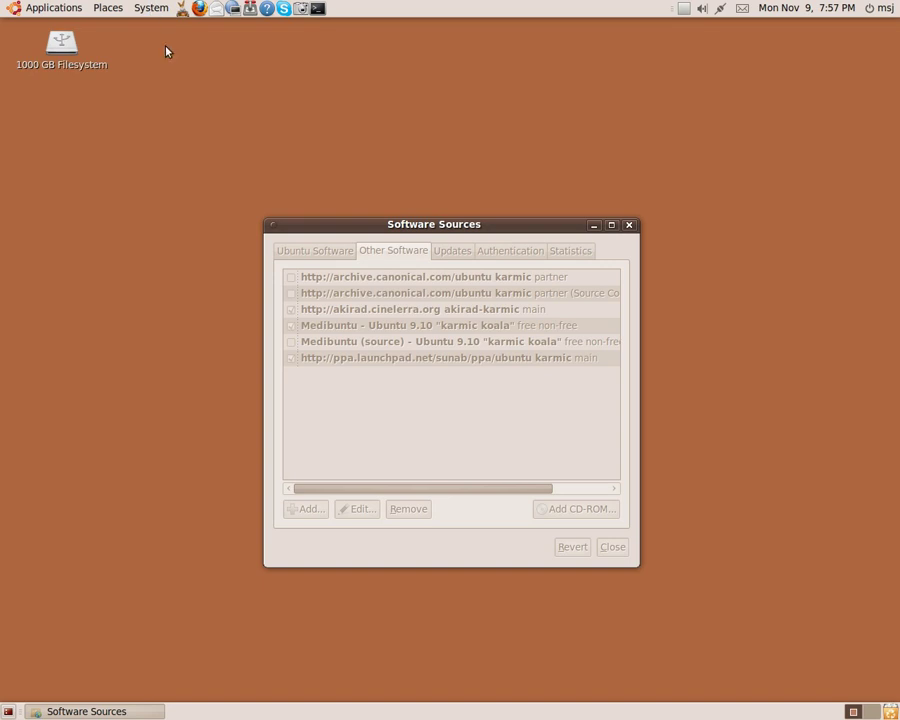
- Launch Synaptic Package Manager from System > Administration
{"action": "mouse_move", "coordinate": [167, 51]}
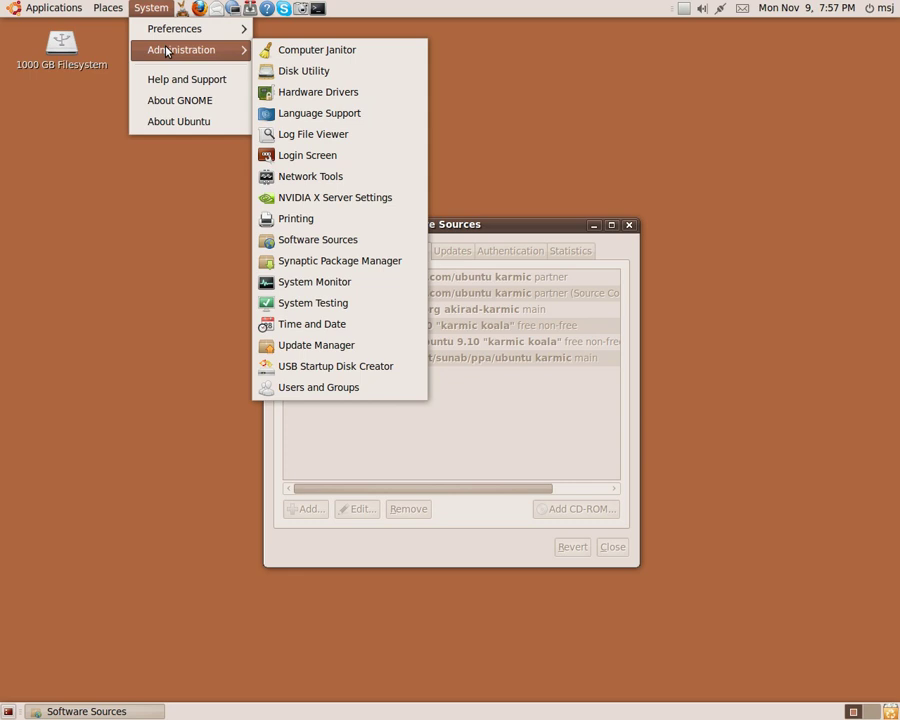
{"action": "left_click", "coordinate": [344, 262]}
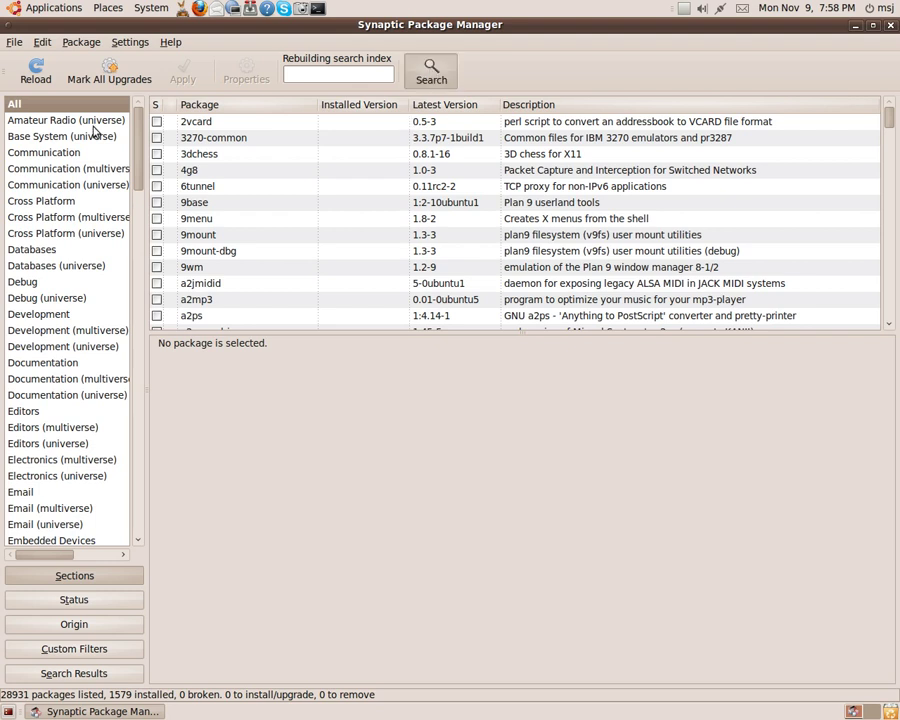
- Search Synaptic for 'kdenlive' to list kdenlive, kdenlive-data and kdenlive-dbg
{"action": "key", "text": "ctrl+f"}
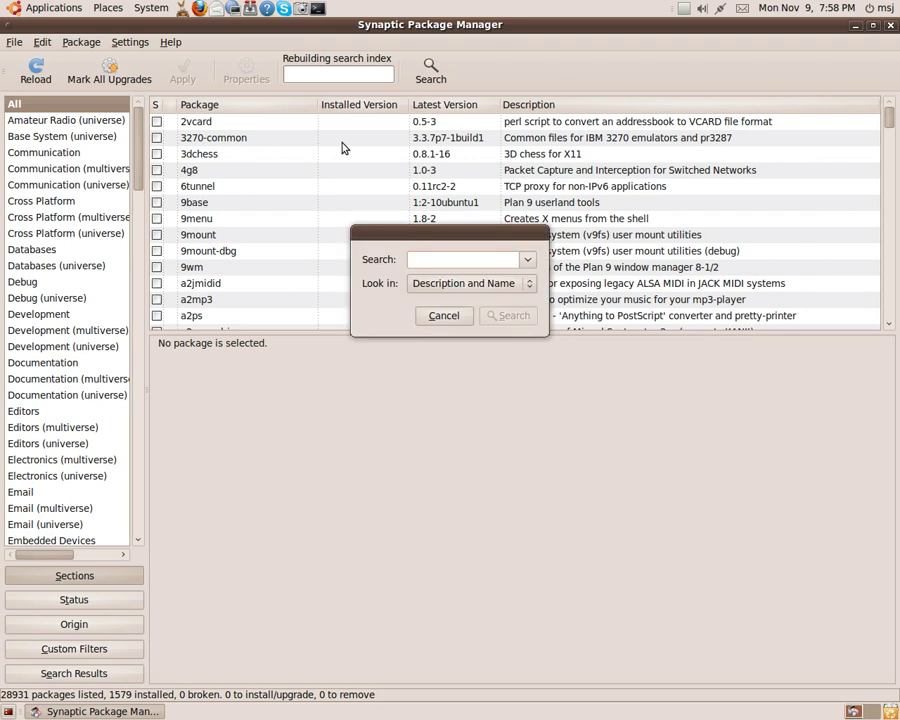
{"action": "type", "text": "kdenli"}
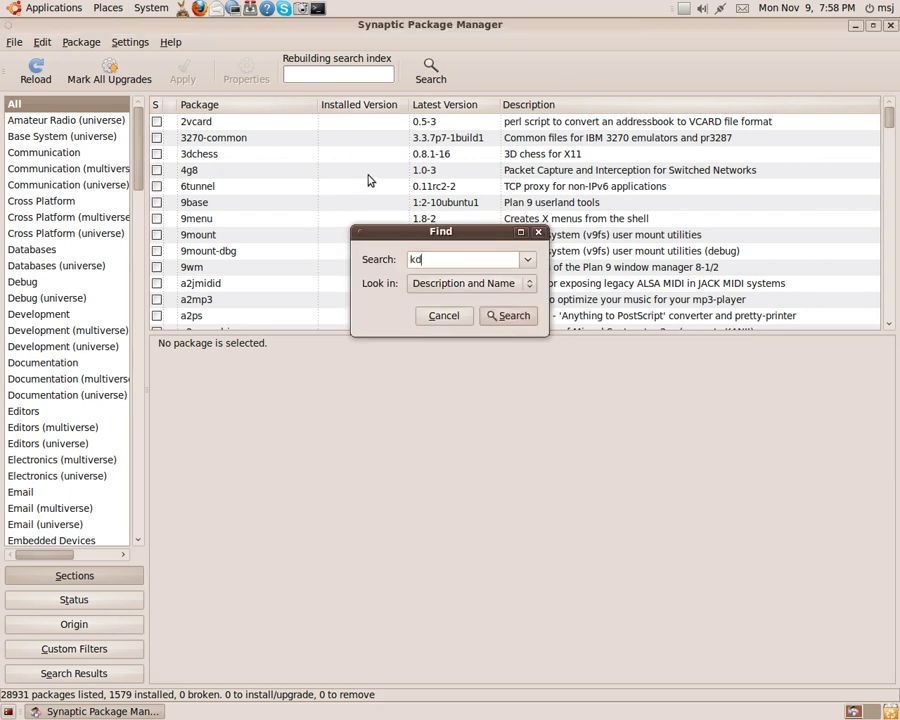
{"action": "type", "text": "ve"}
{"action": "key", "text": "Return"}
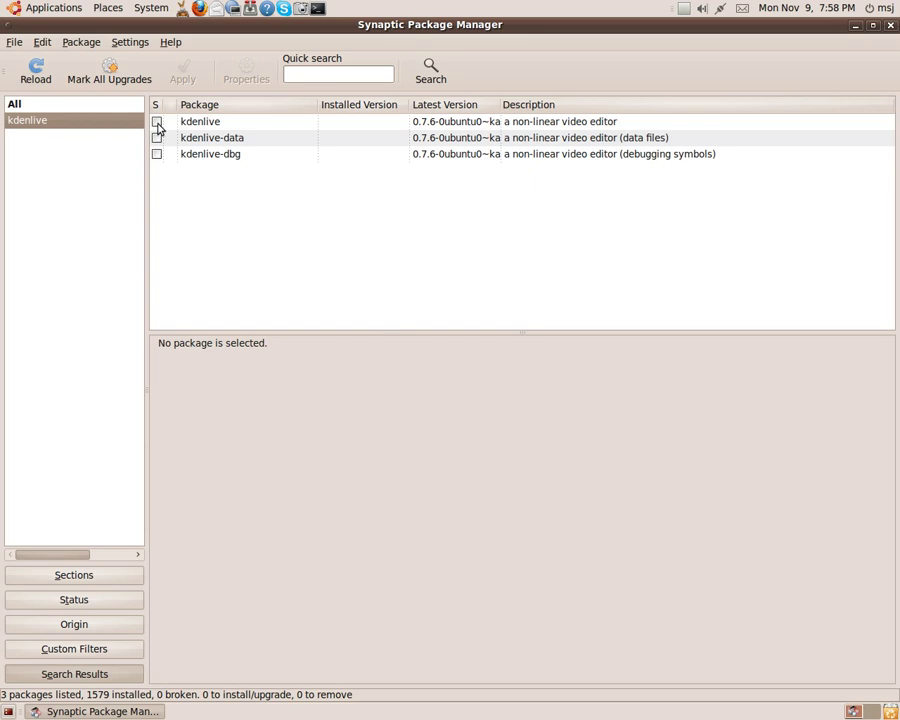
- Mark kdenlive (plus required kdenlive-data) and kdenlive-dbg for installation, then apply
{"action": "left_click", "coordinate": [157, 125]}
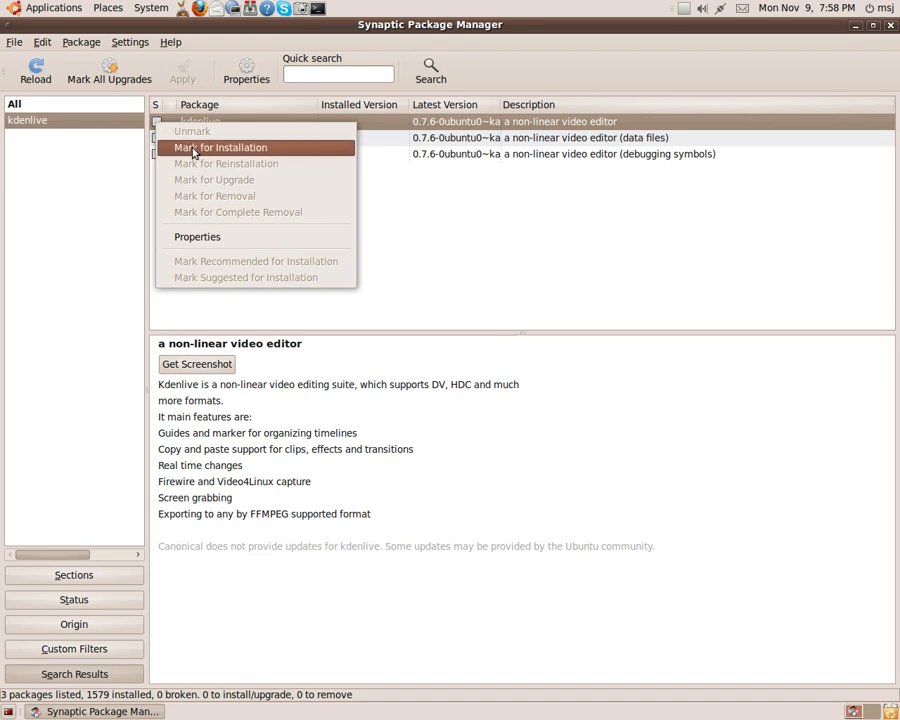
{"action": "left_click", "coordinate": [190, 148]}
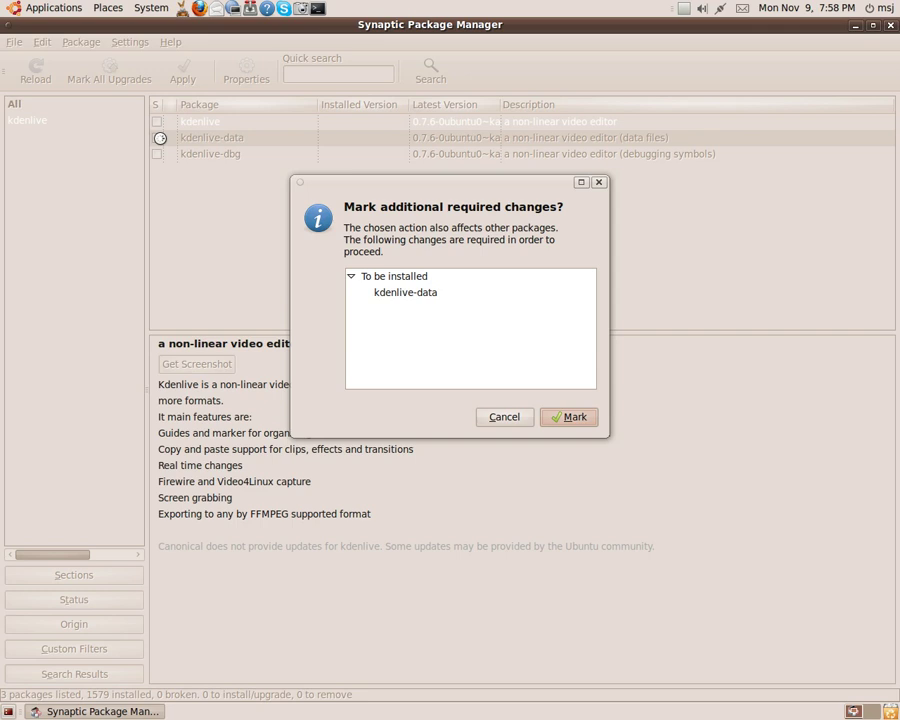
{"action": "left_click", "coordinate": [568, 416]}
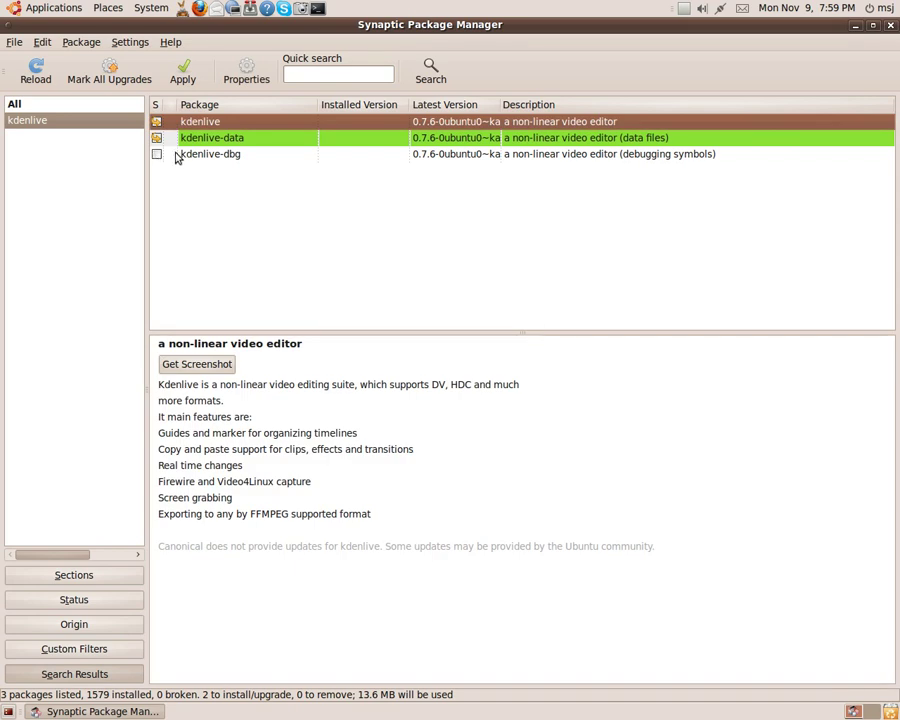
{"action": "left_click", "coordinate": [155, 156]}
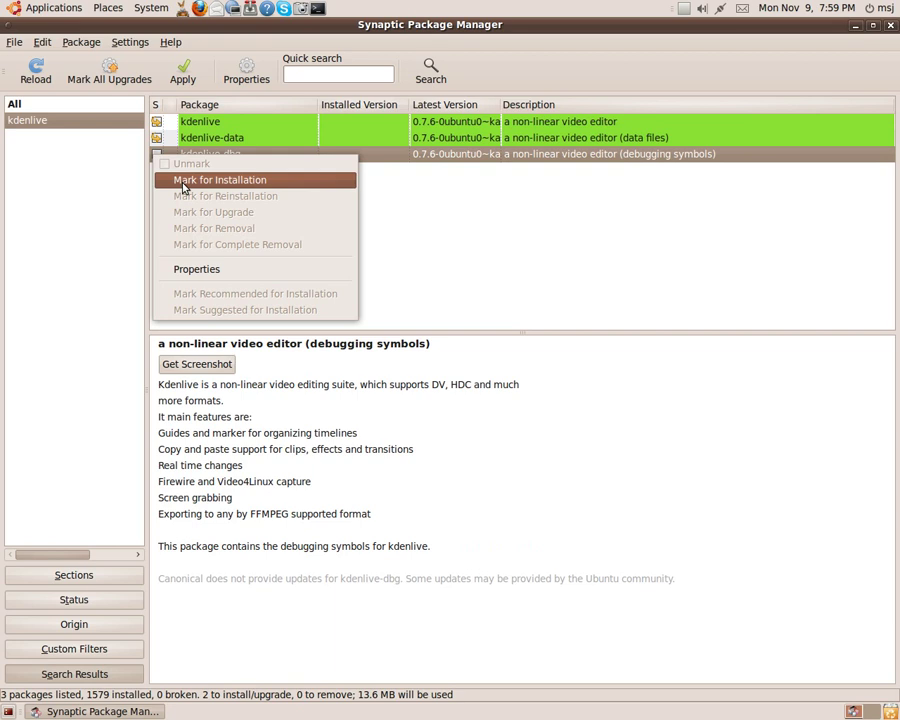
{"action": "left_click", "coordinate": [185, 183]}
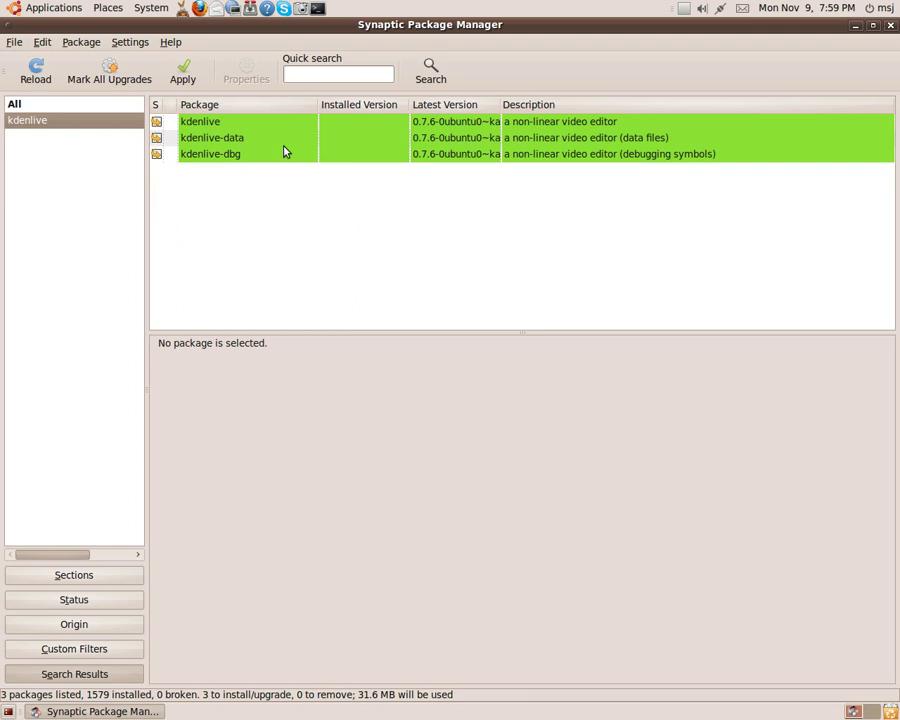
{"action": "left_click", "coordinate": [284, 151]}
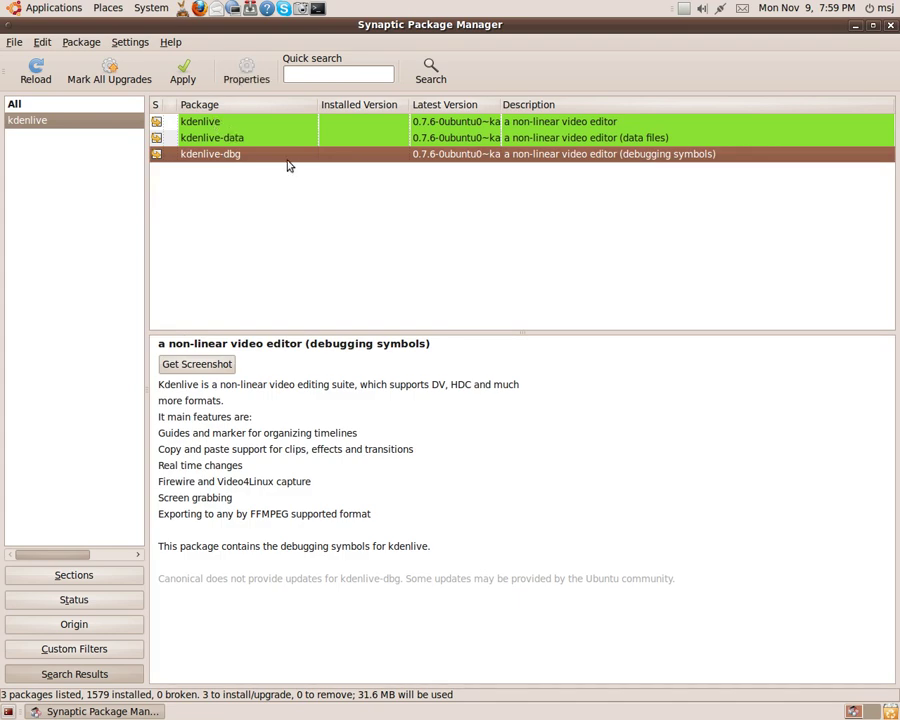
{"action": "left_click", "coordinate": [184, 76]}
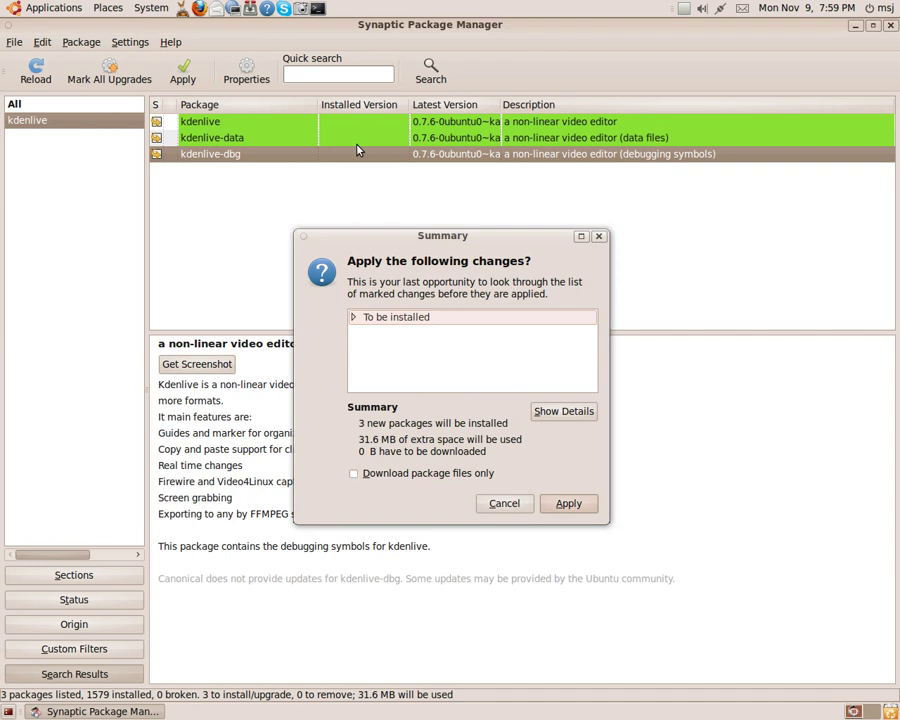
- Confirm installing the three kdenlive packages and close the Changes applied notice
{"action": "left_click", "coordinate": [356, 322]}
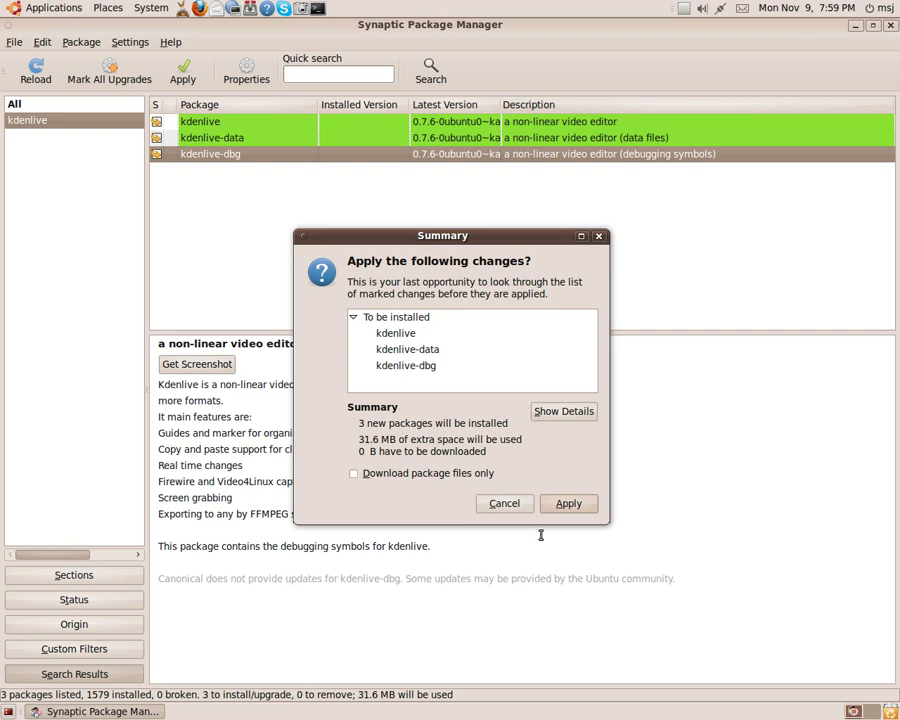
{"action": "left_click", "coordinate": [573, 506]}
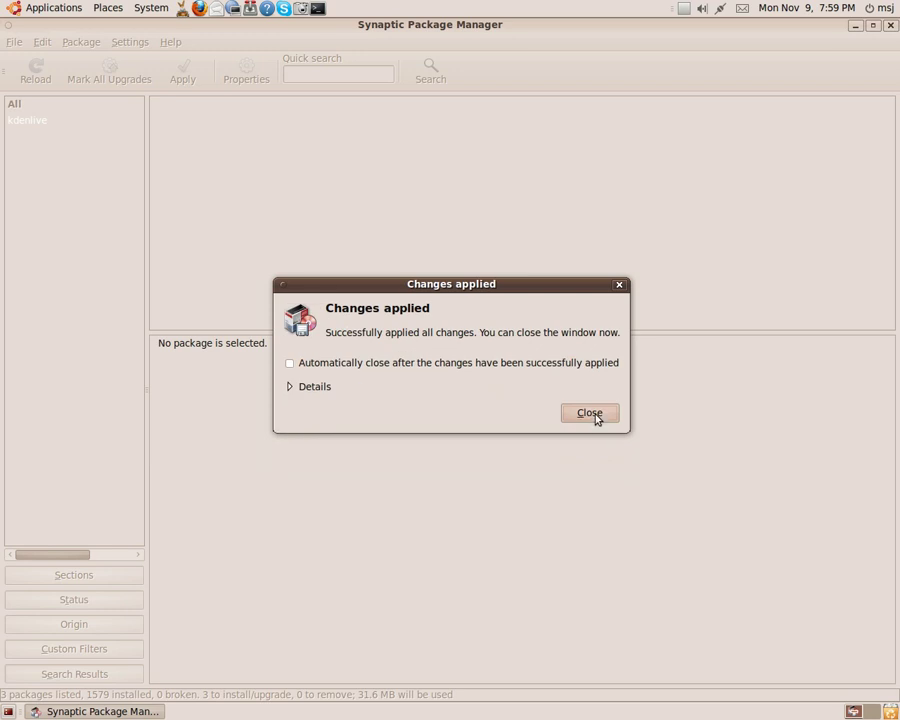
{"action": "left_click", "coordinate": [589, 413]}
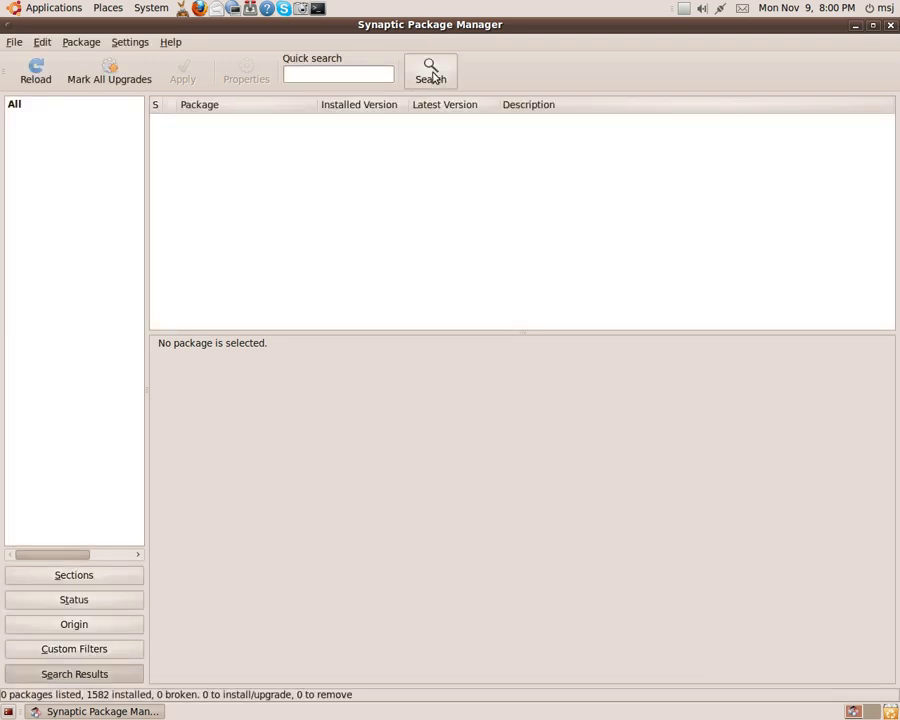
- Search Synaptic for the package 'libsdl1.2debian-pulseaudio'
{"action": "left_click", "coordinate": [430, 72]}
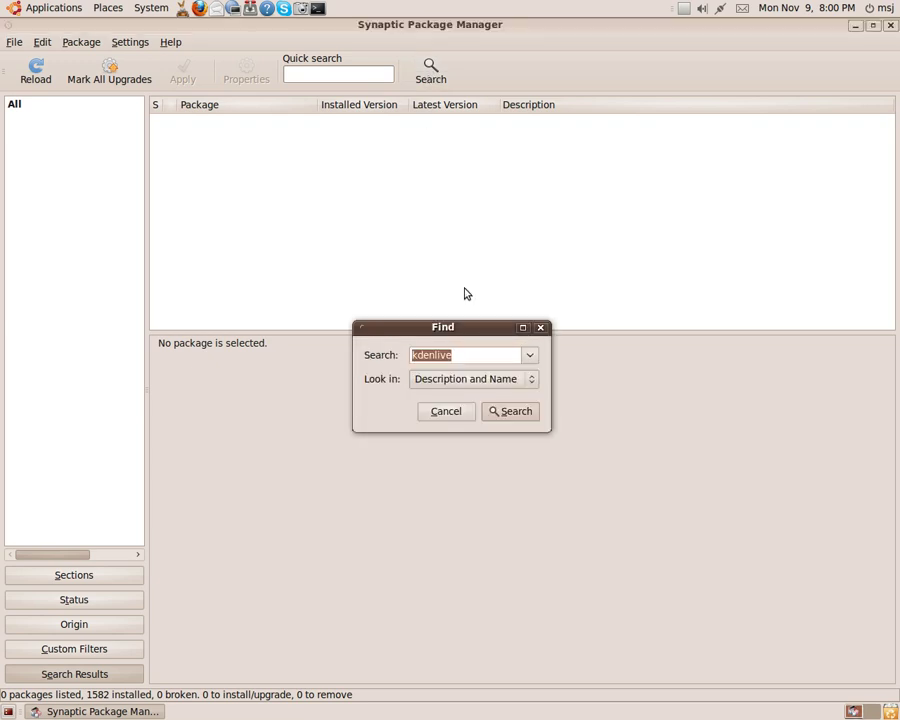
{"action": "type", "text": "libsdl1.2deb"}
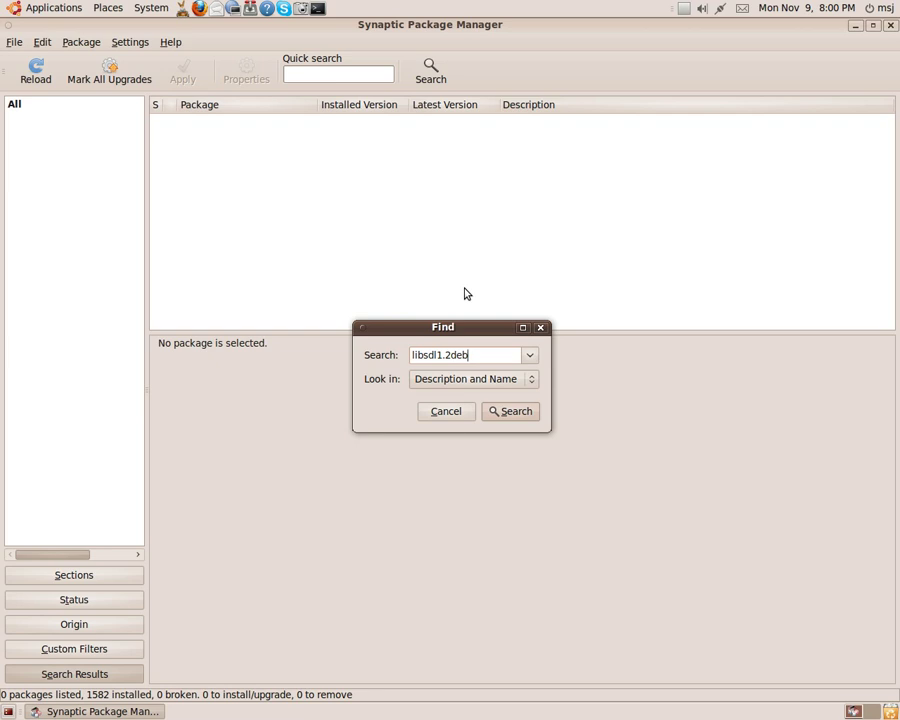
{"action": "type", "text": "ian-pulseaudio"}
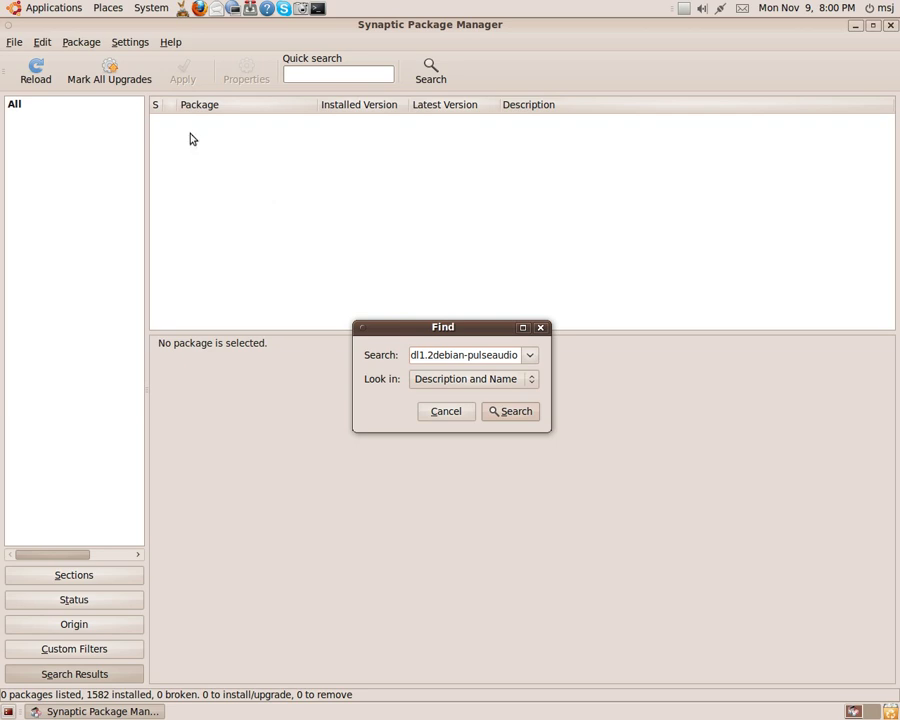
{"action": "left_click", "coordinate": [530, 411]}
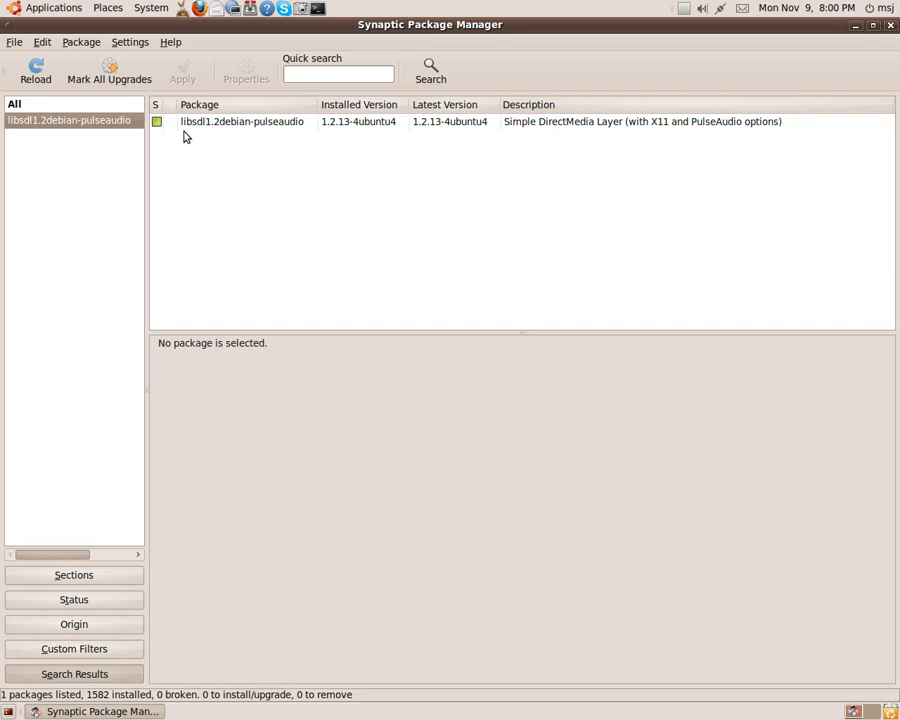
- Confirm libsdl1.2debian-pulseaudio is already installed without marking it, then quit Synaptic
{"action": "left_click", "coordinate": [157, 122]}
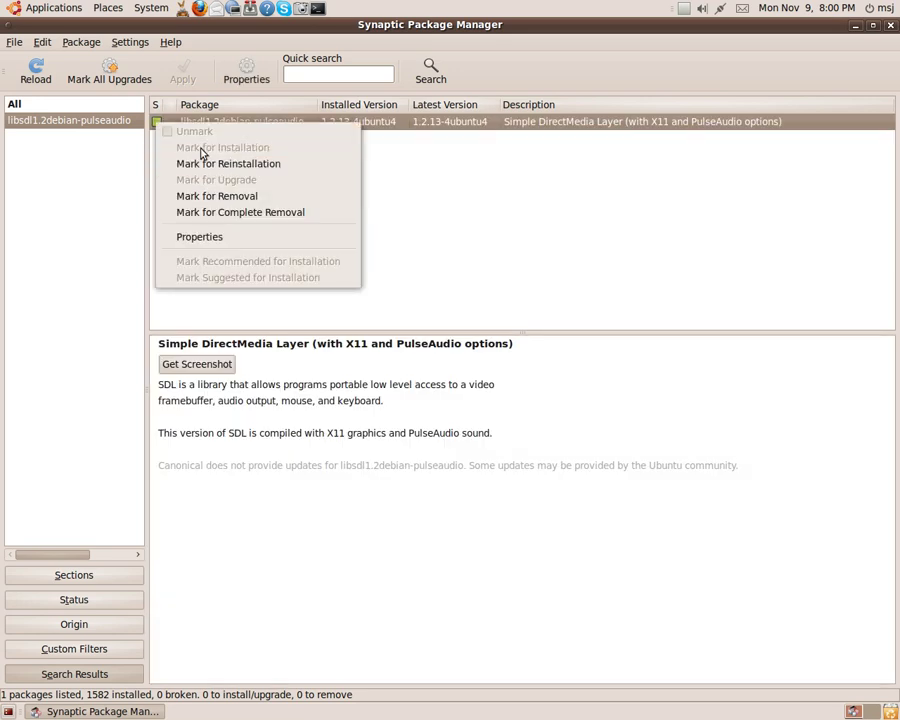
{"action": "left_click", "coordinate": [641, 171]}
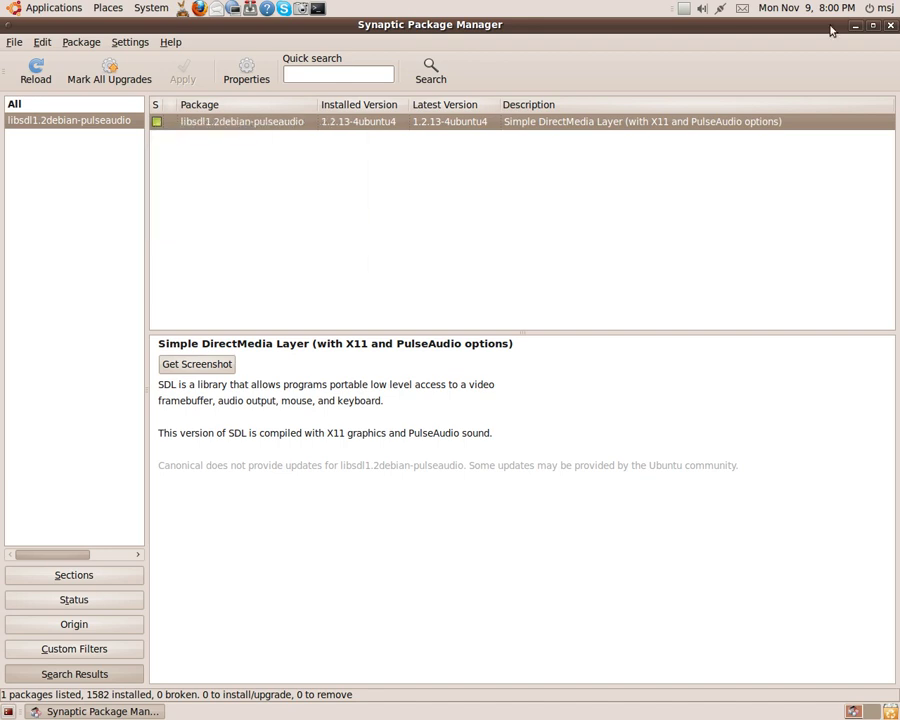
{"action": "left_click", "coordinate": [891, 27]}
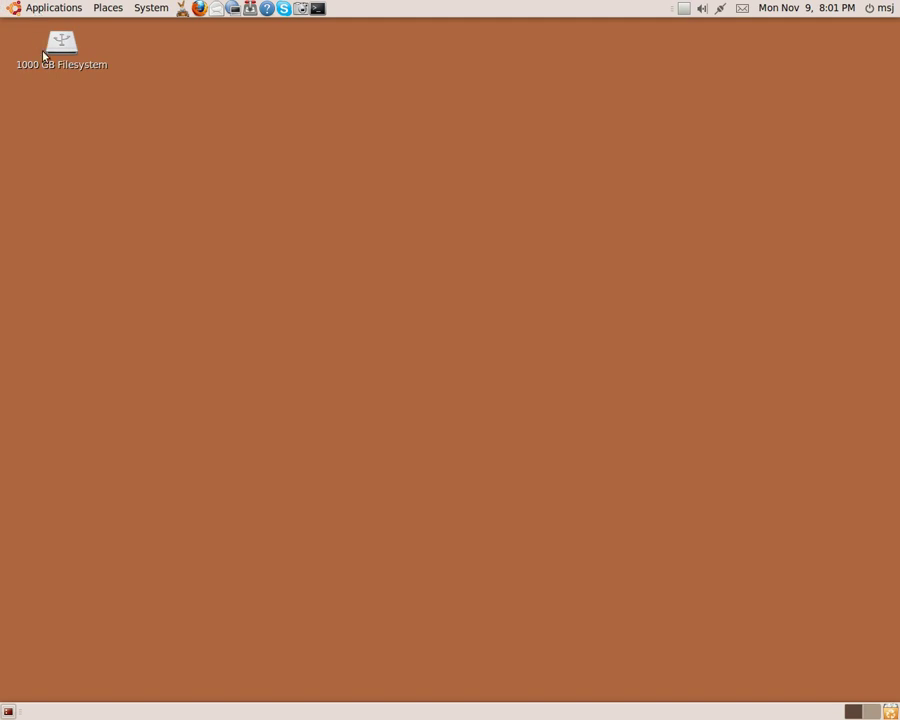
- Launch Kdenlive from Applications > Sound & Video
{"action": "key", "text": "alt+F1"}
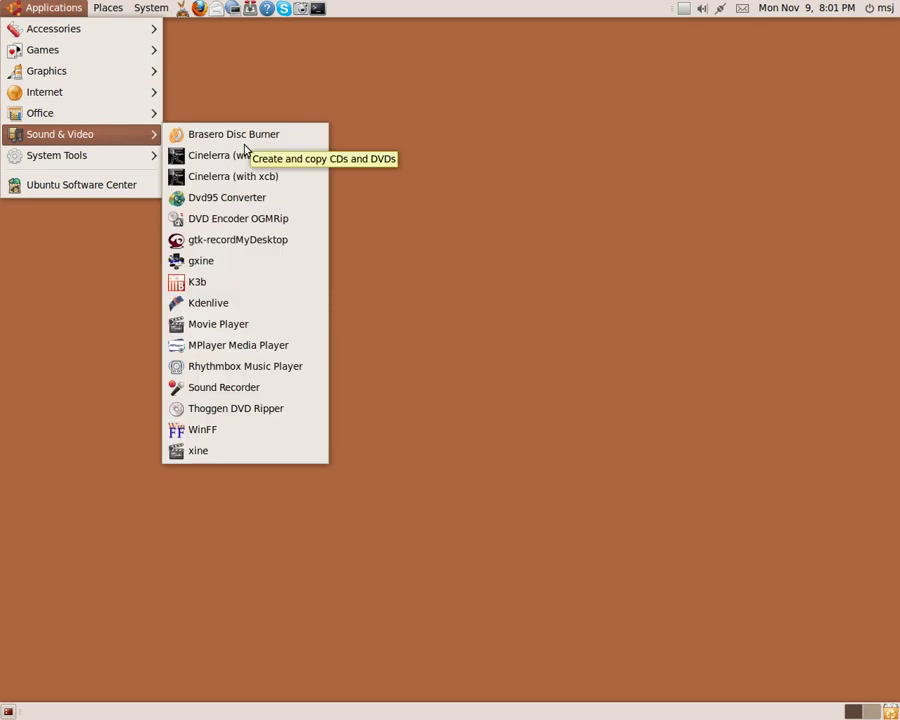
{"action": "left_click", "coordinate": [205, 303]}
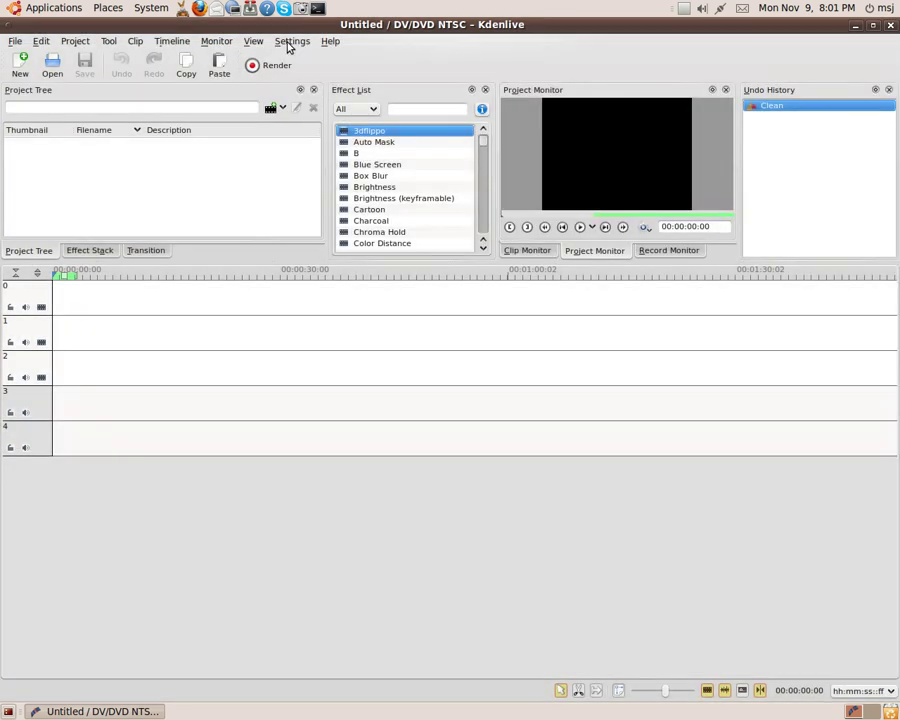
- In Configure Kdenlive's Playback page, switch the audio driver to PulseAudio and apply it
{"action": "left_click", "coordinate": [288, 44]}
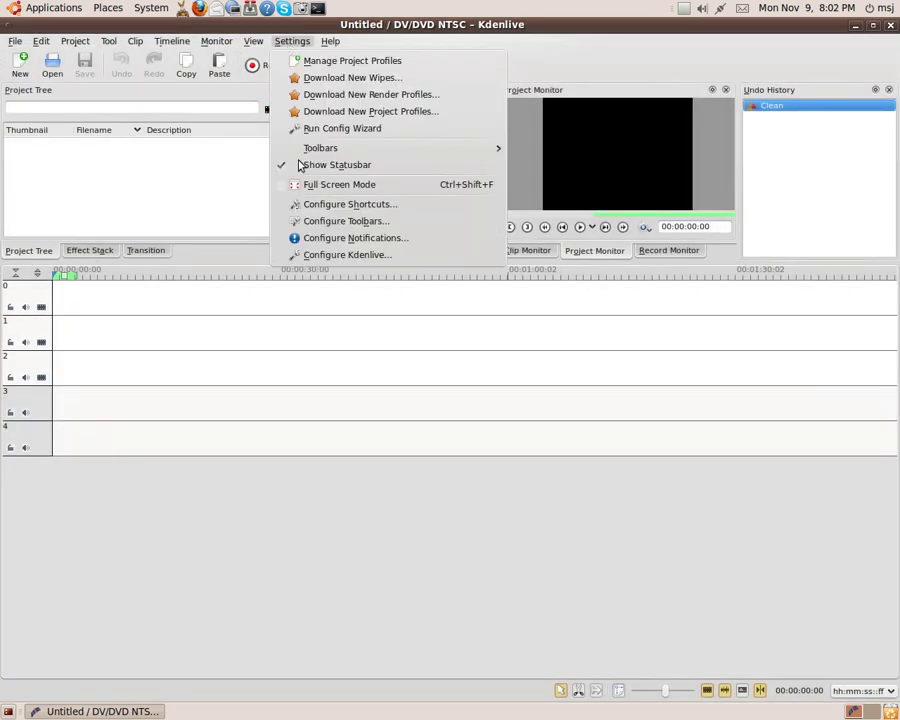
{"action": "left_click", "coordinate": [326, 256]}
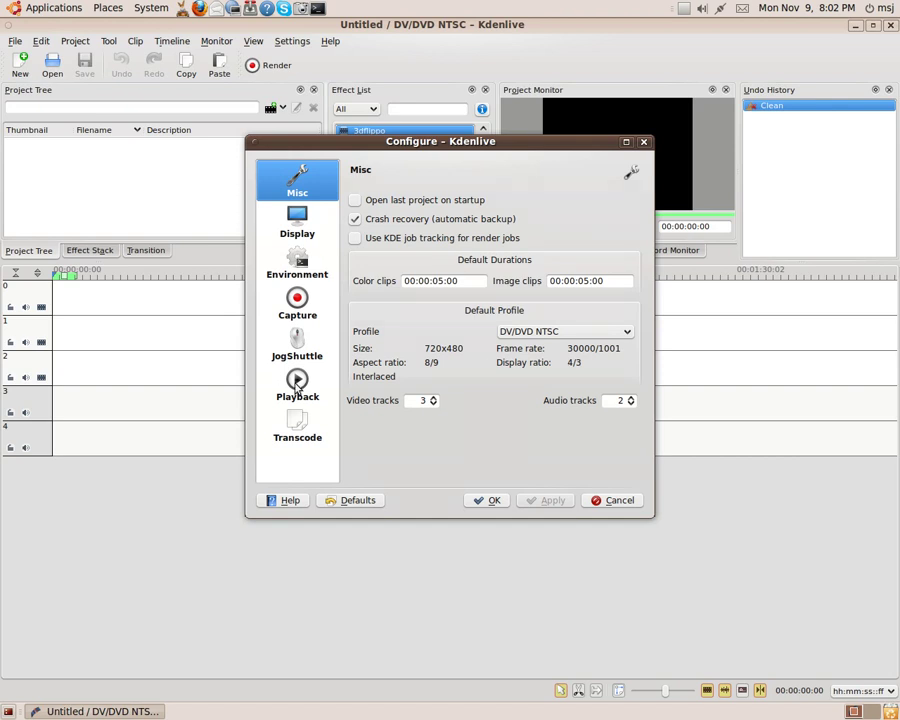
{"action": "left_click", "coordinate": [296, 387]}
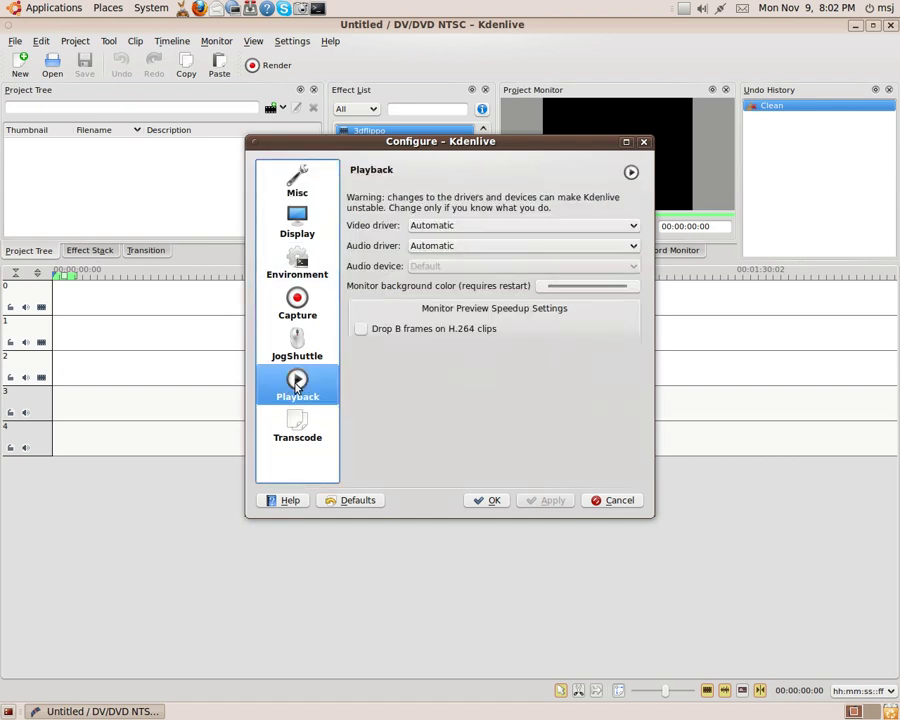
{"action": "left_click", "coordinate": [428, 248]}
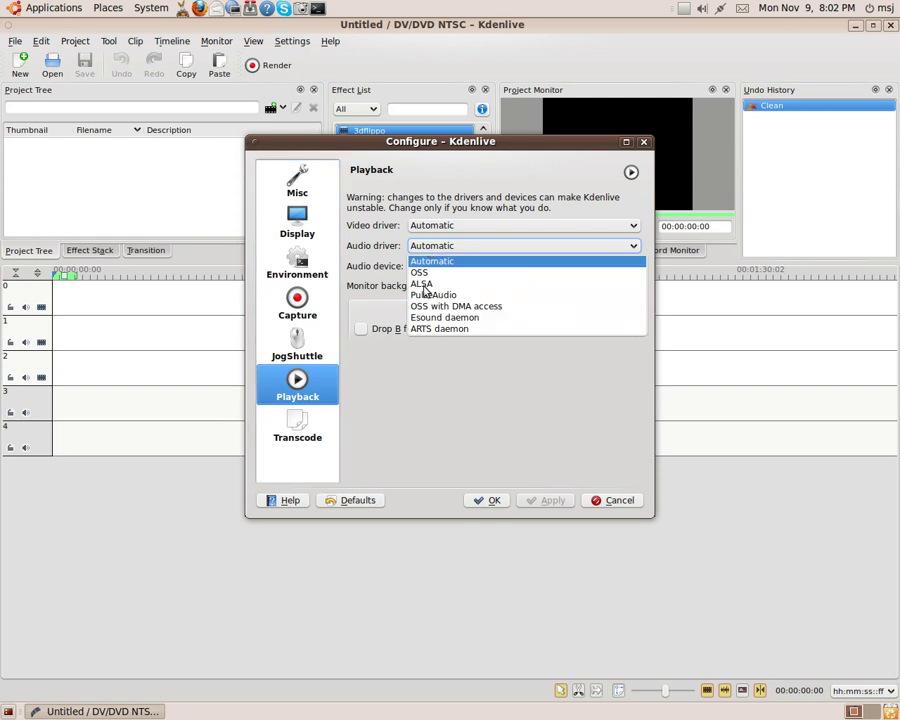
{"action": "left_click", "coordinate": [430, 295]}
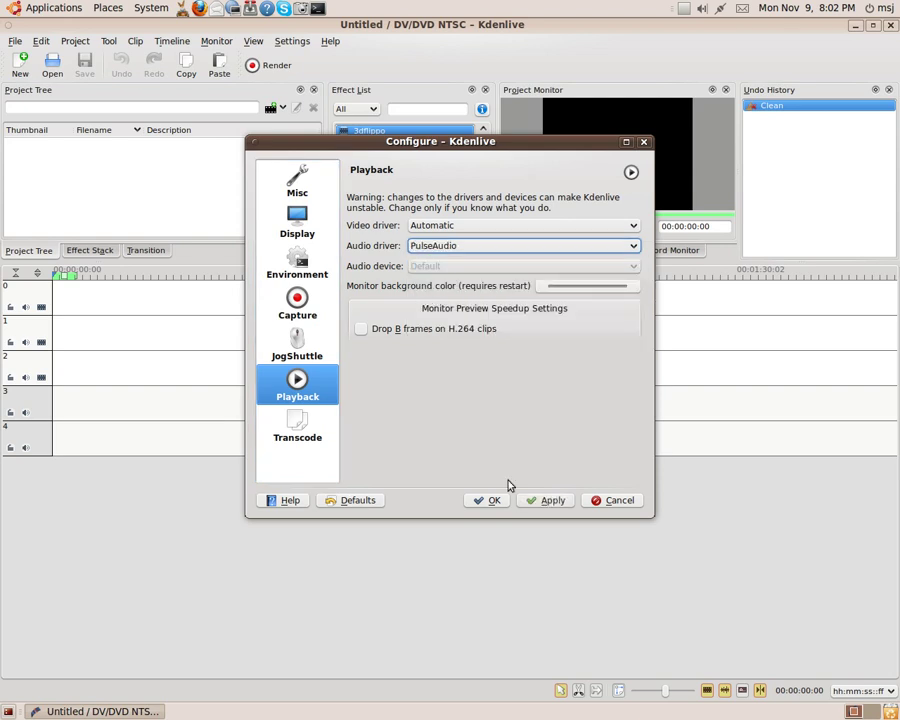
{"action": "left_click", "coordinate": [541, 503]}
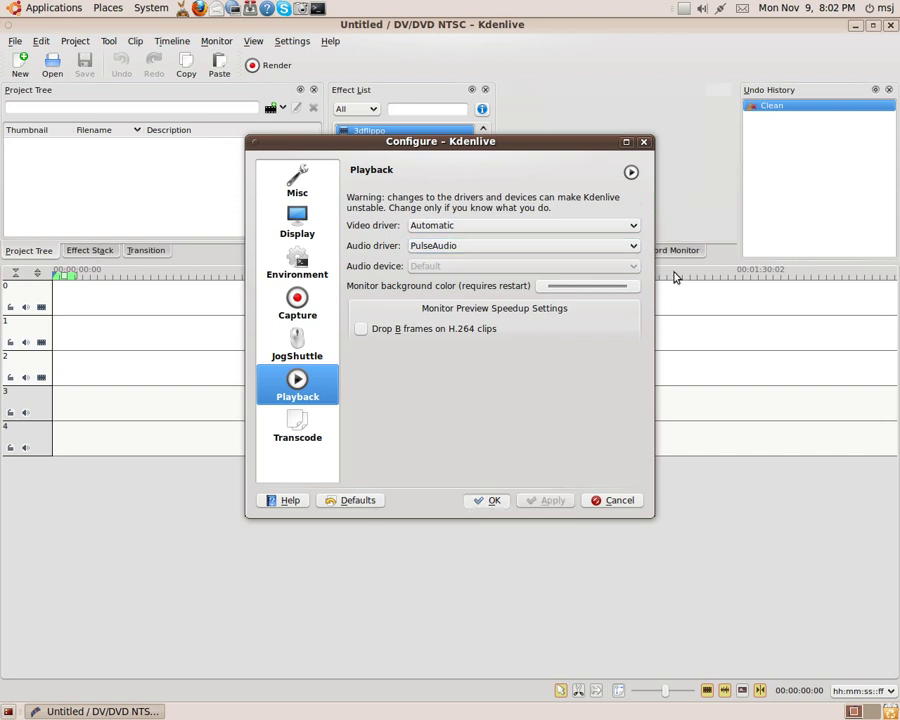
{"action": "key", "text": "Return"}
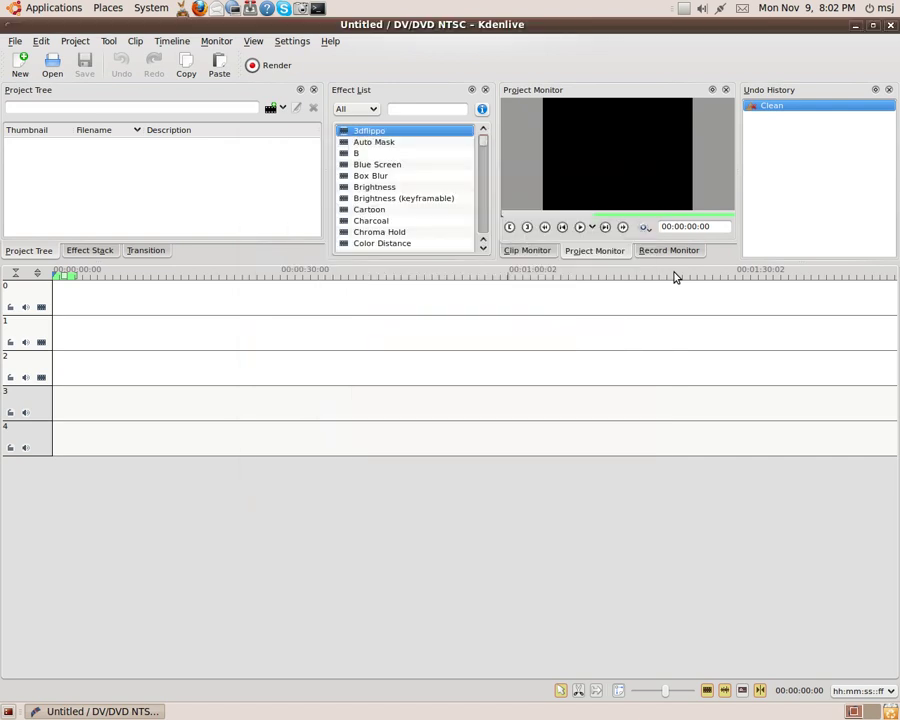